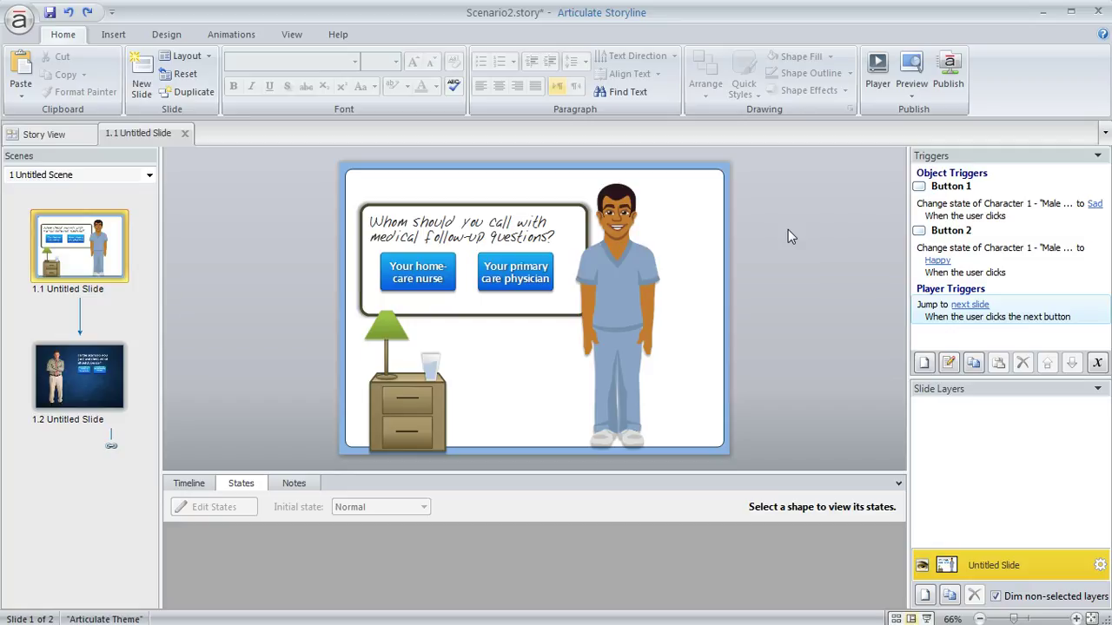
Select the male nurse character on slide 1.1 and look through its Normal, Happy and Sad states
left_click(620, 219)
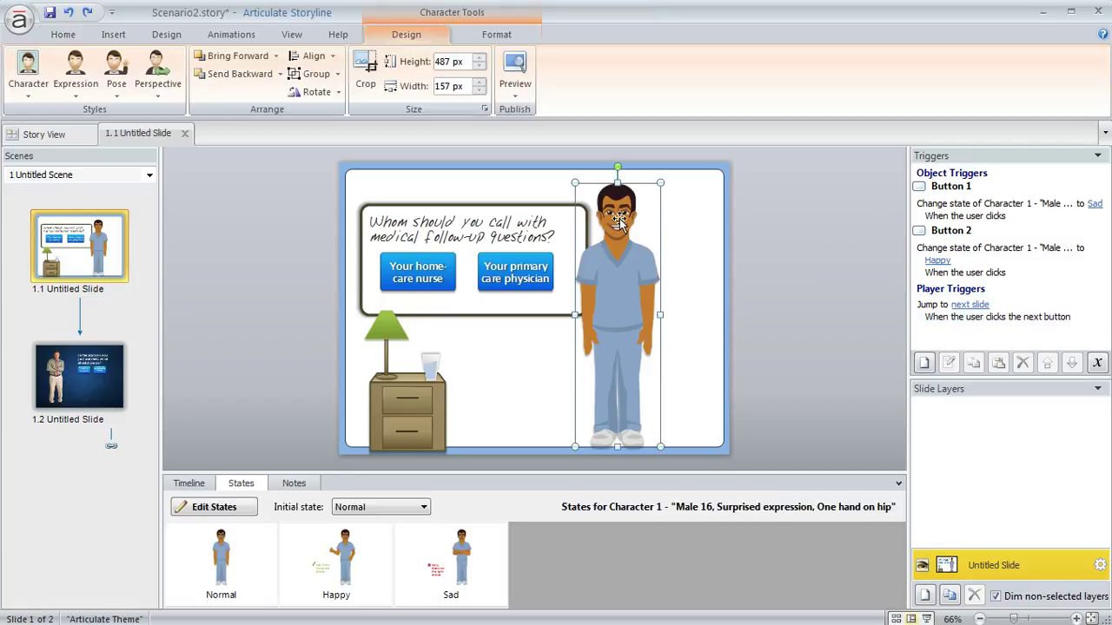
left_click(228, 540)
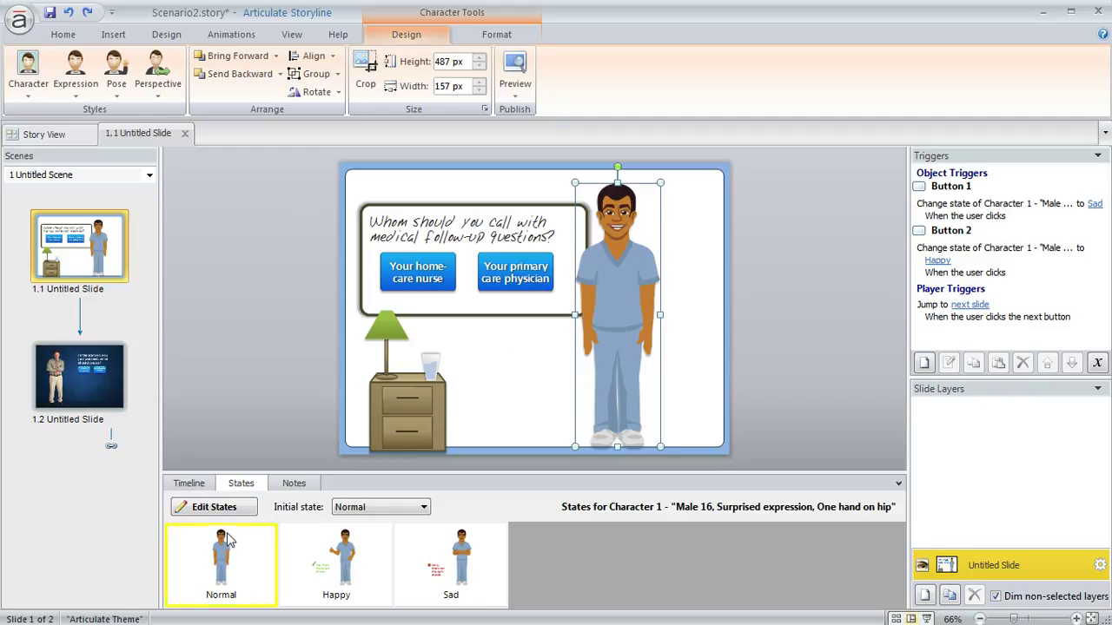
left_click(350, 575)
left_click(453, 556)
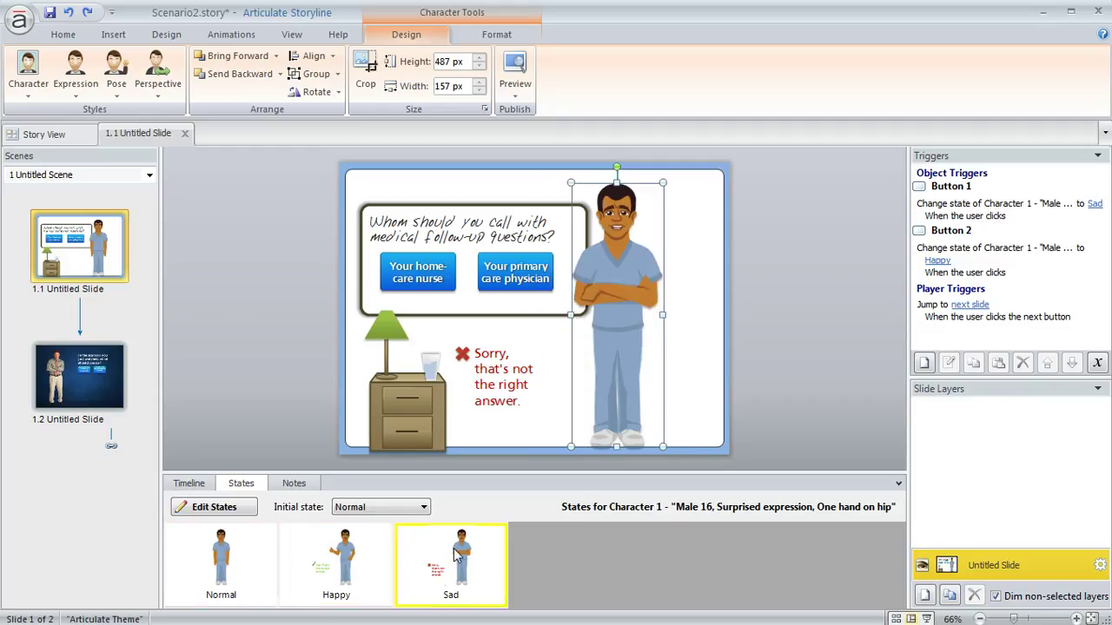
left_click(357, 551)
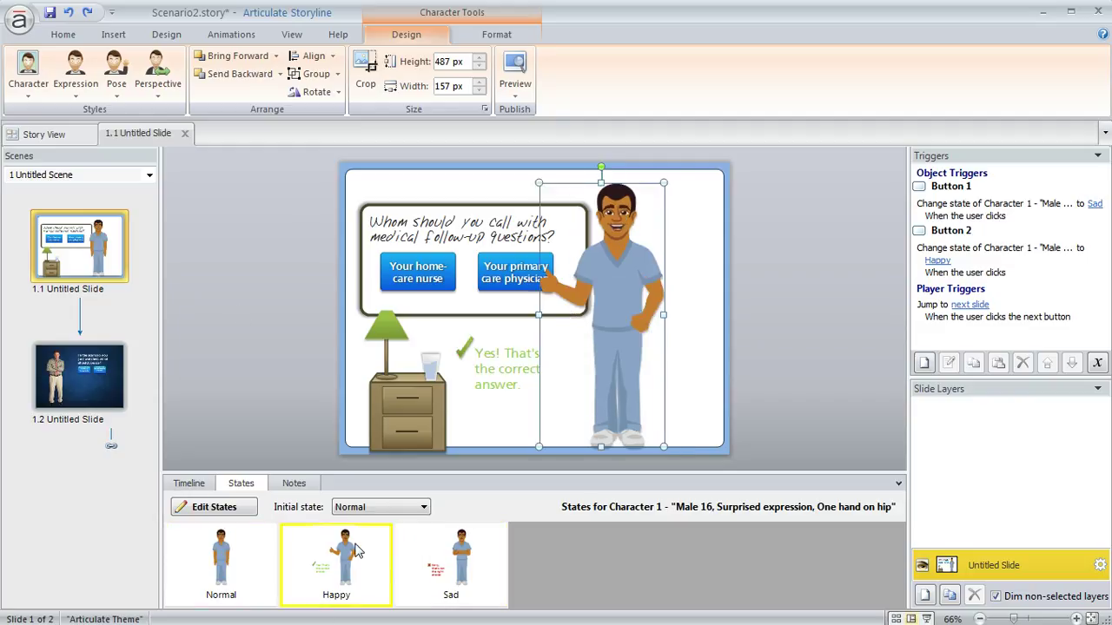
left_click(459, 560)
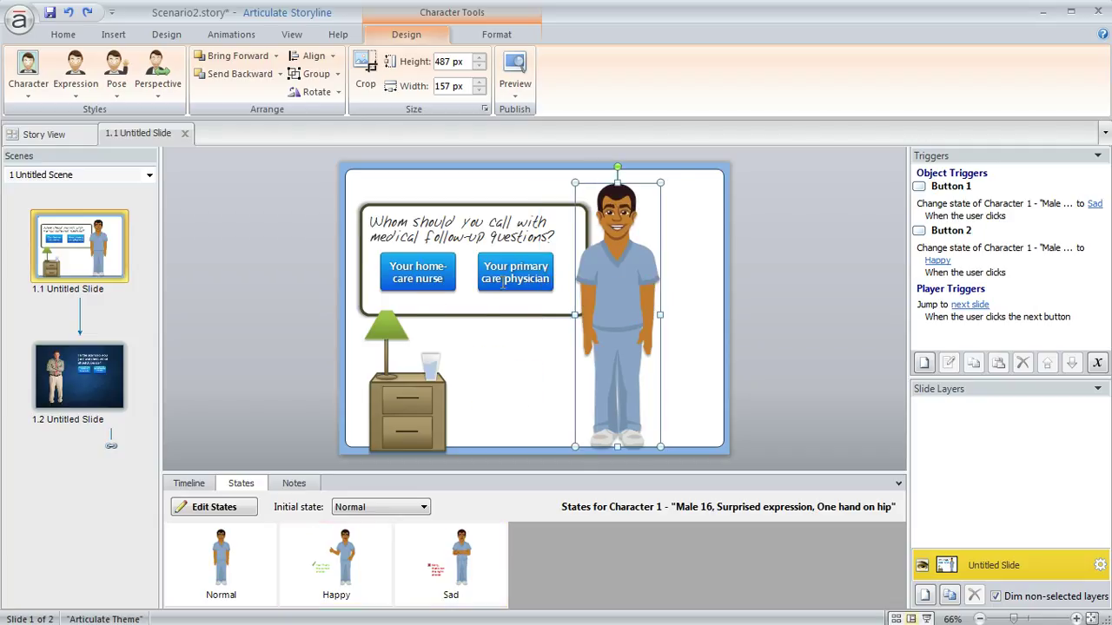
Replace the male nurse with the Female 16 character and check its Happy and Sad states
left_click(230, 37)
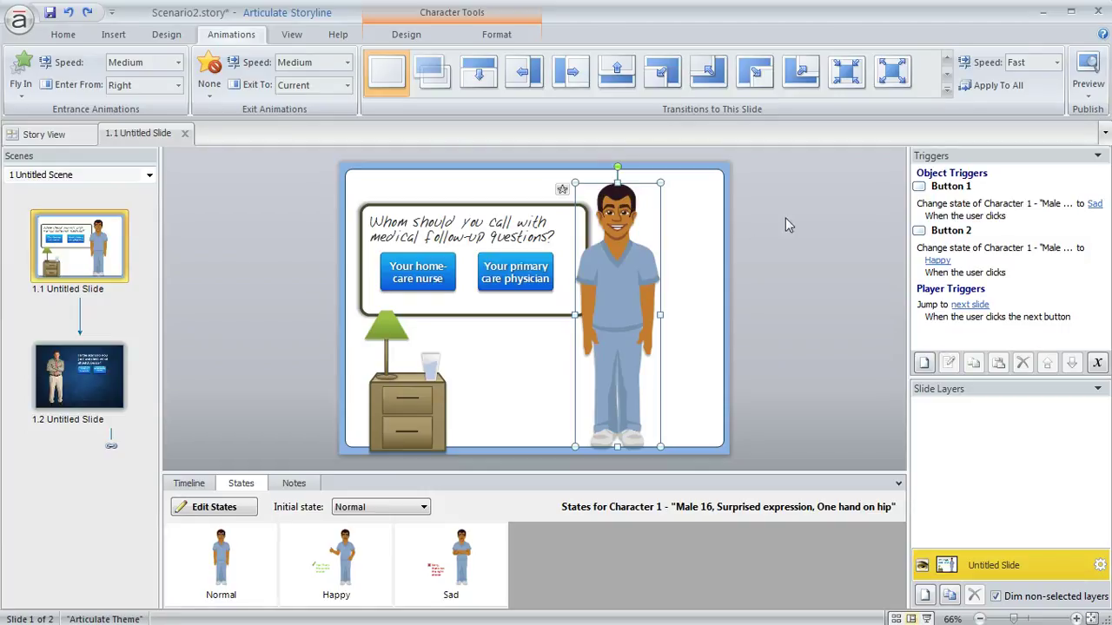
left_click(420, 32)
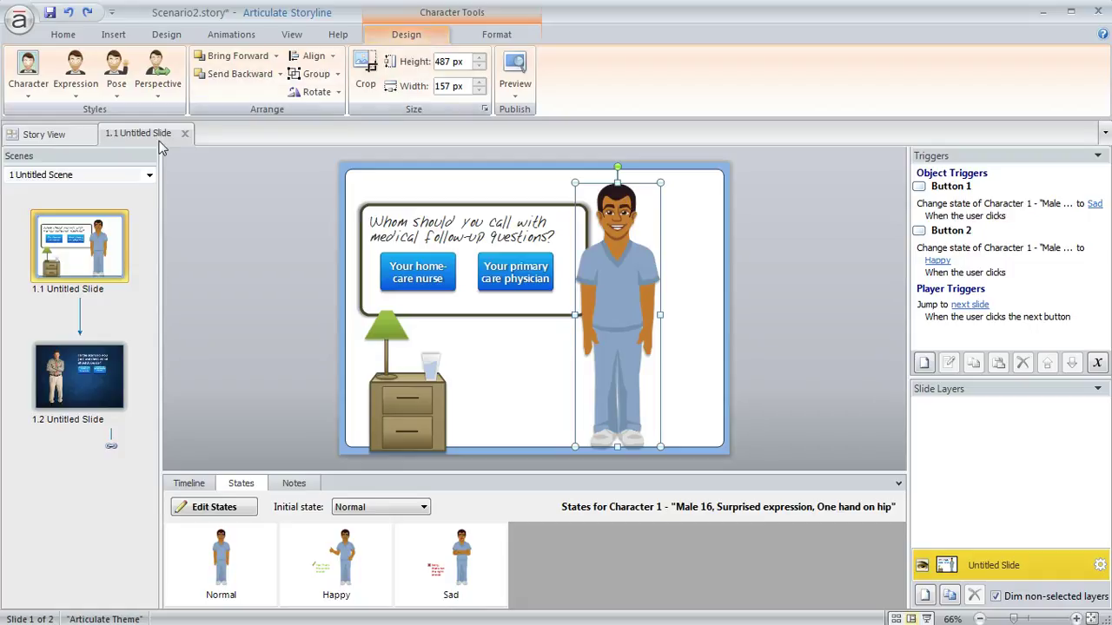
left_click(28, 79)
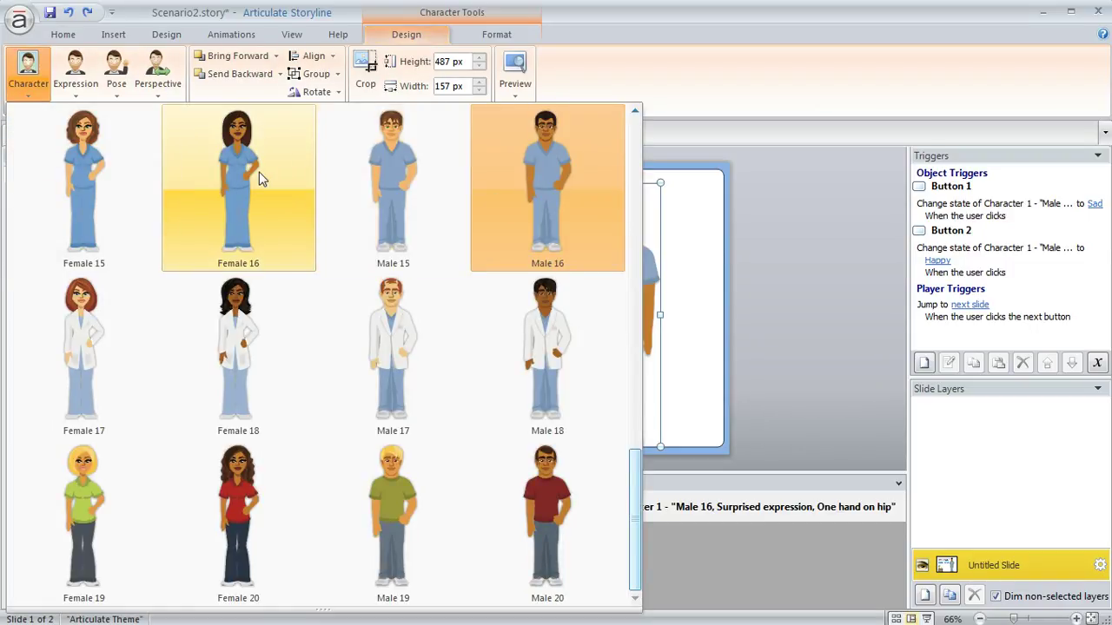
left_click(236, 151)
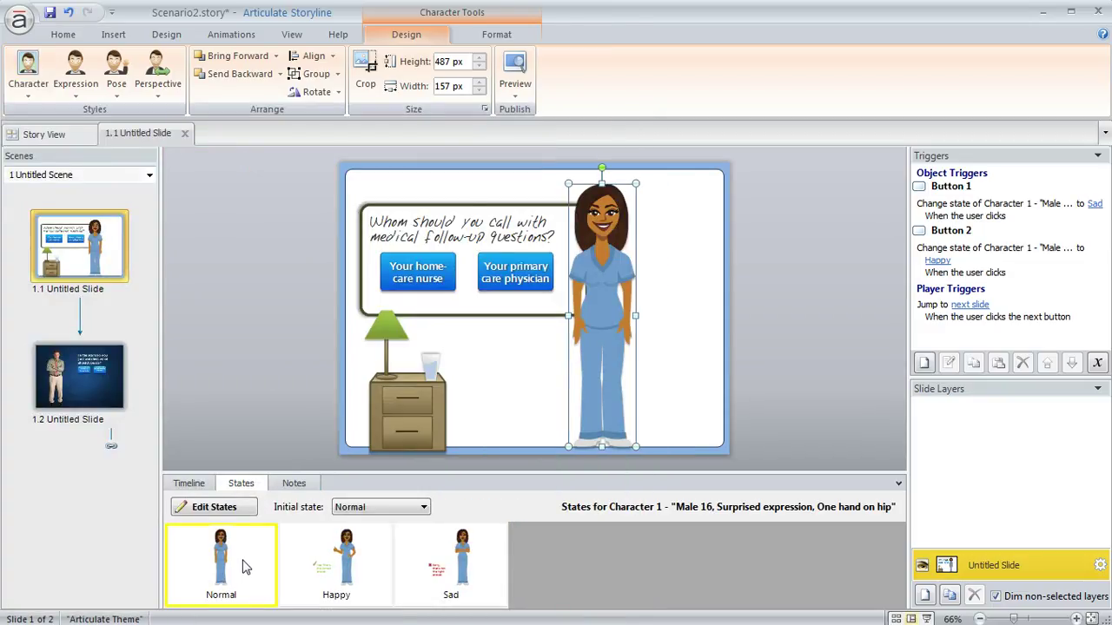
left_click(284, 584)
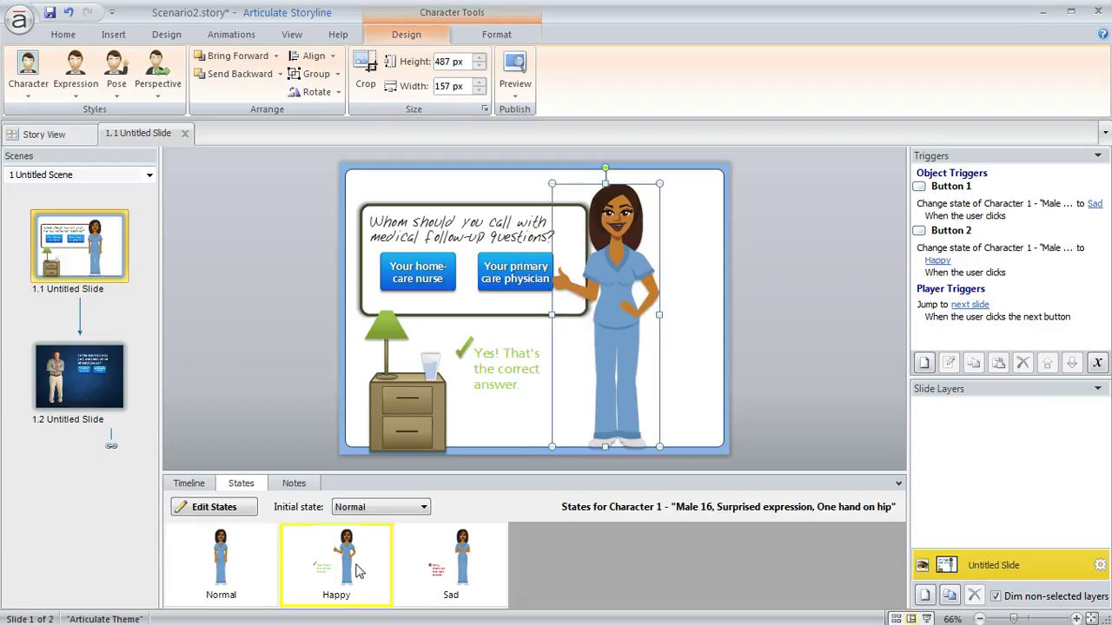
left_click(438, 558)
left_click(348, 566)
Set the female nurse's Normal state to the Talking expression and the Hands sides pose
left_click(75, 87)
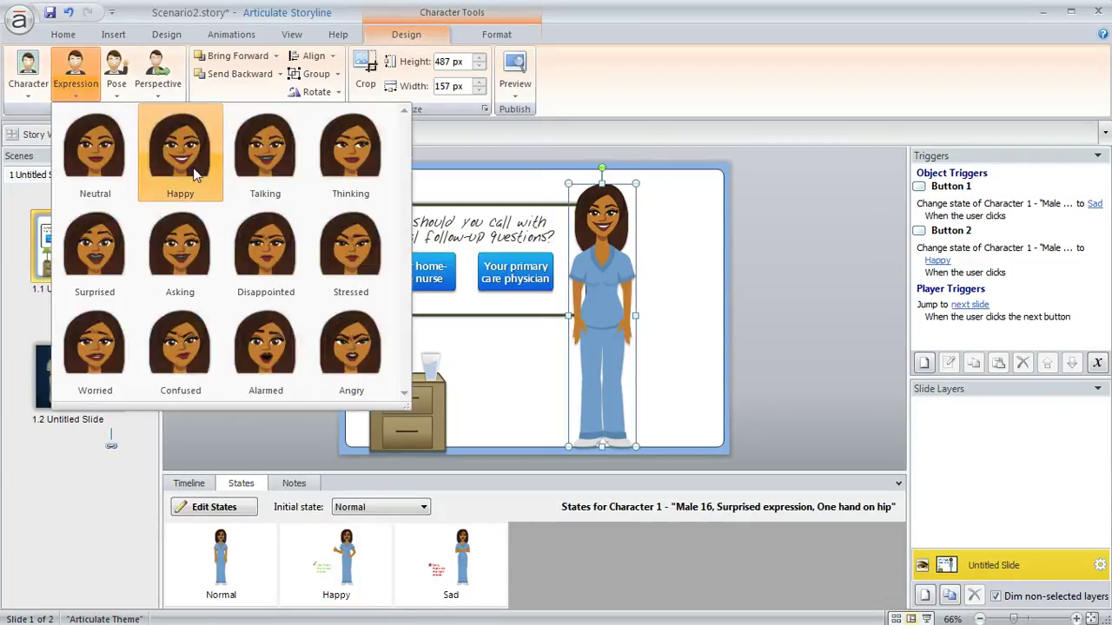
left_click(283, 149)
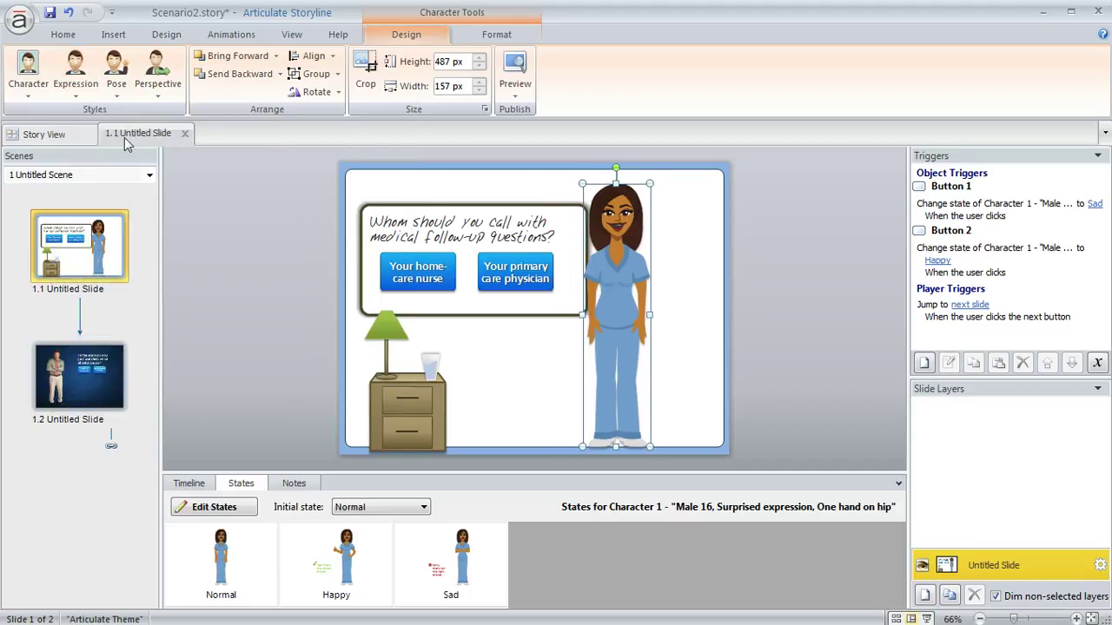
left_click(122, 86)
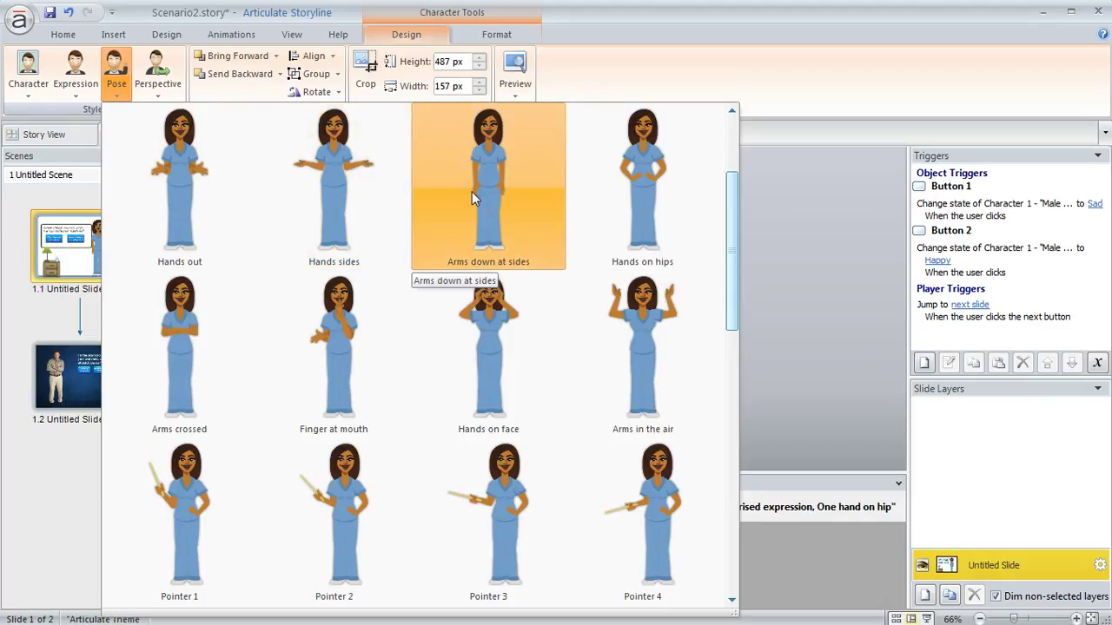
left_click(329, 168)
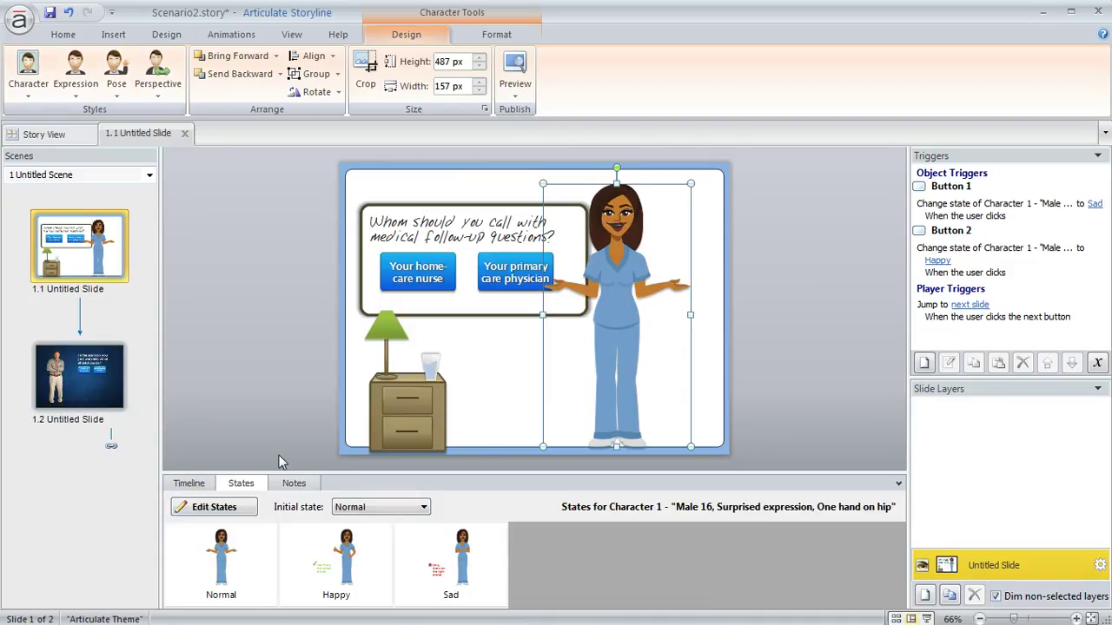
Compare the female nurse's Happy and Sad states with the restyled Normal state
left_click(347, 560)
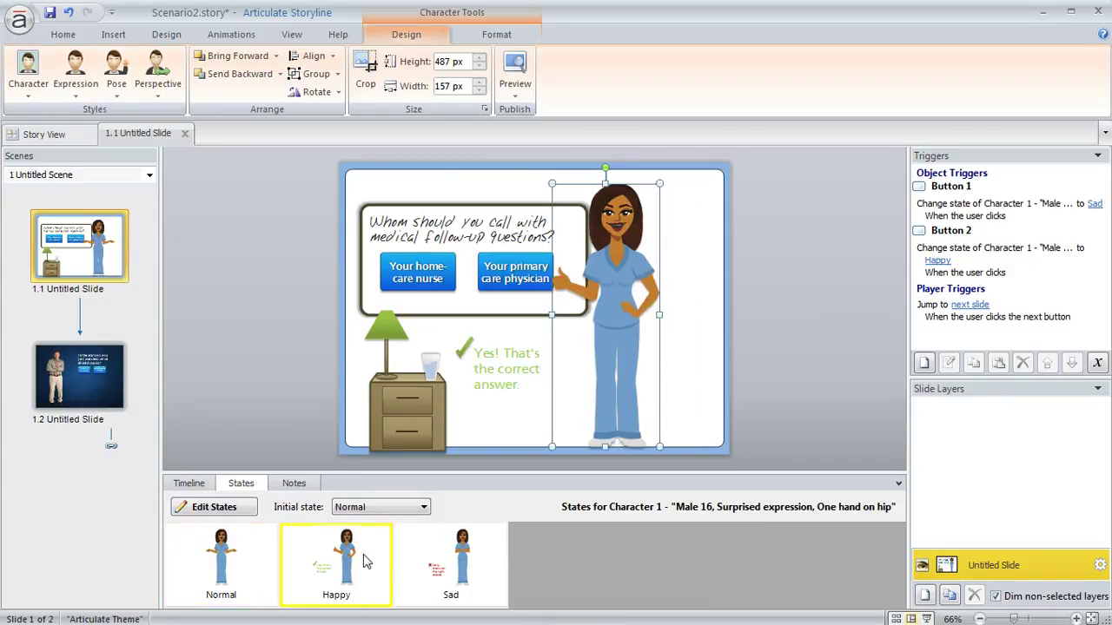
left_click(401, 561)
left_click(358, 560)
left_click(445, 563)
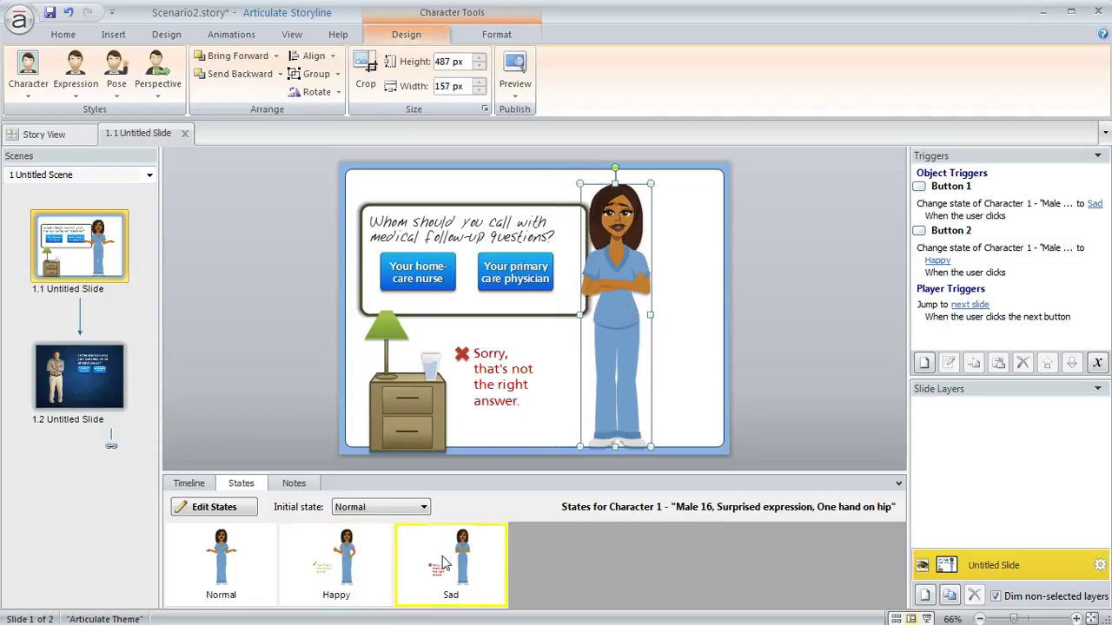
left_click(351, 560)
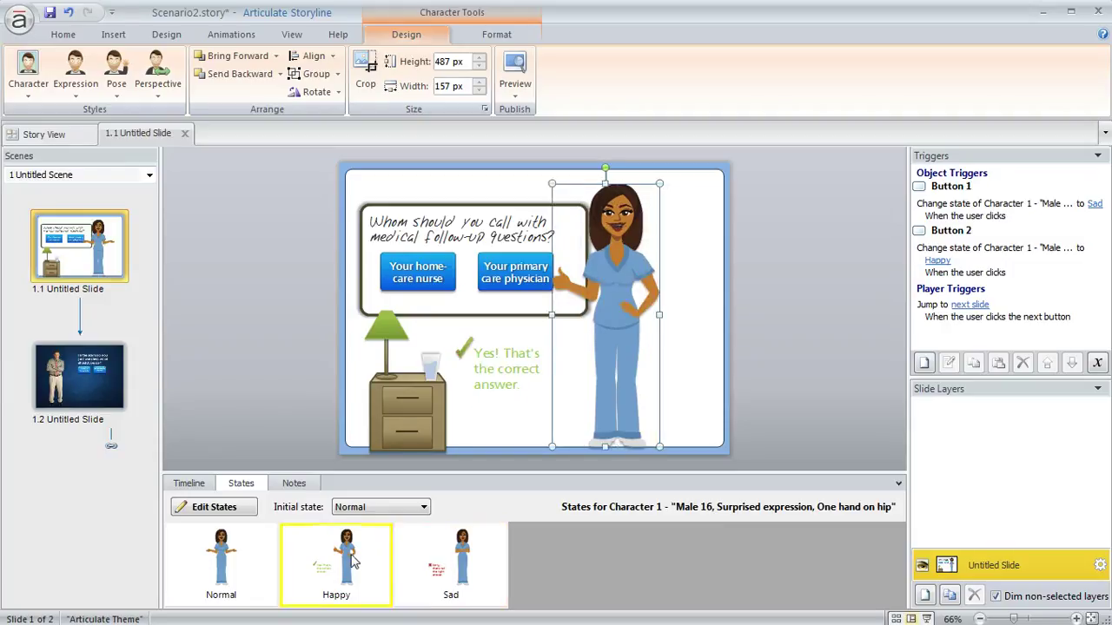
left_click(217, 352)
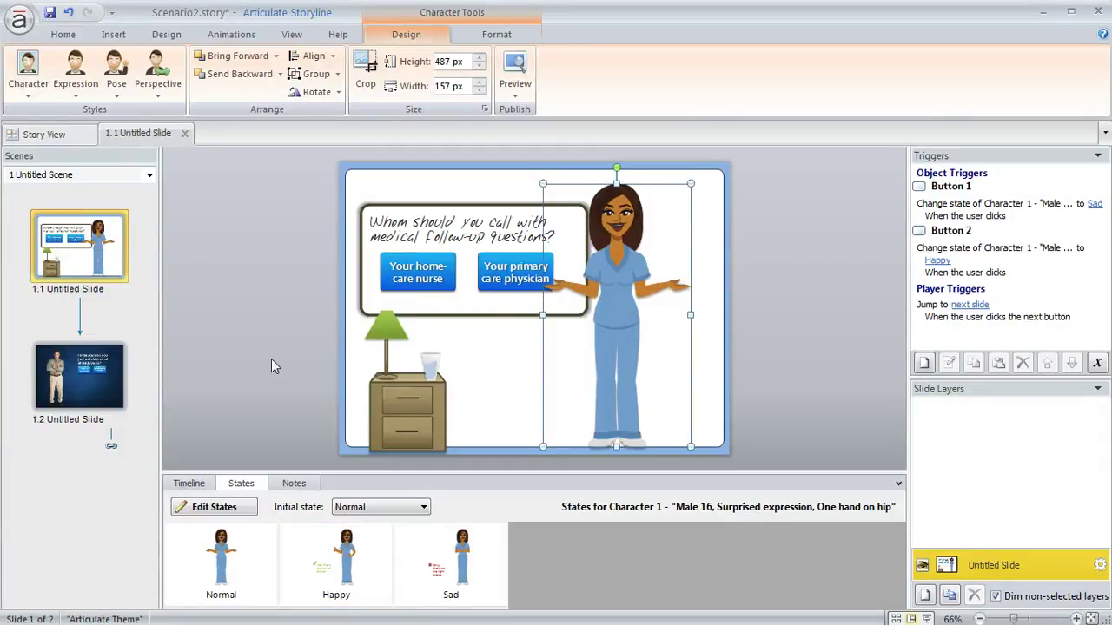
Edit the nurse's Happy state to use the Pointing pose and finish editing states
left_click(220, 511)
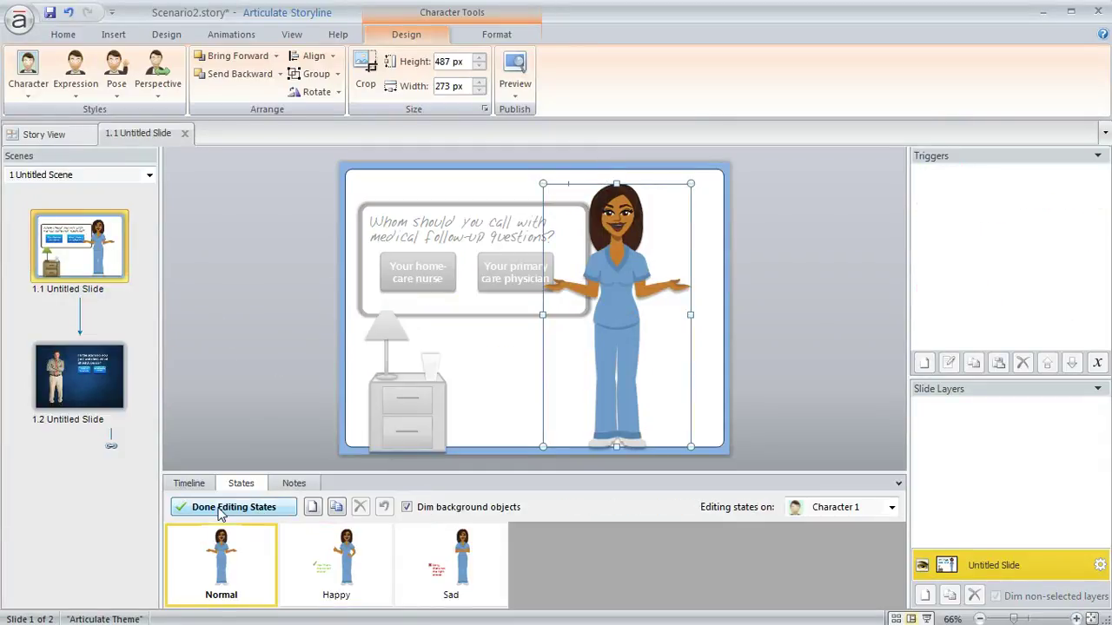
left_click(363, 562)
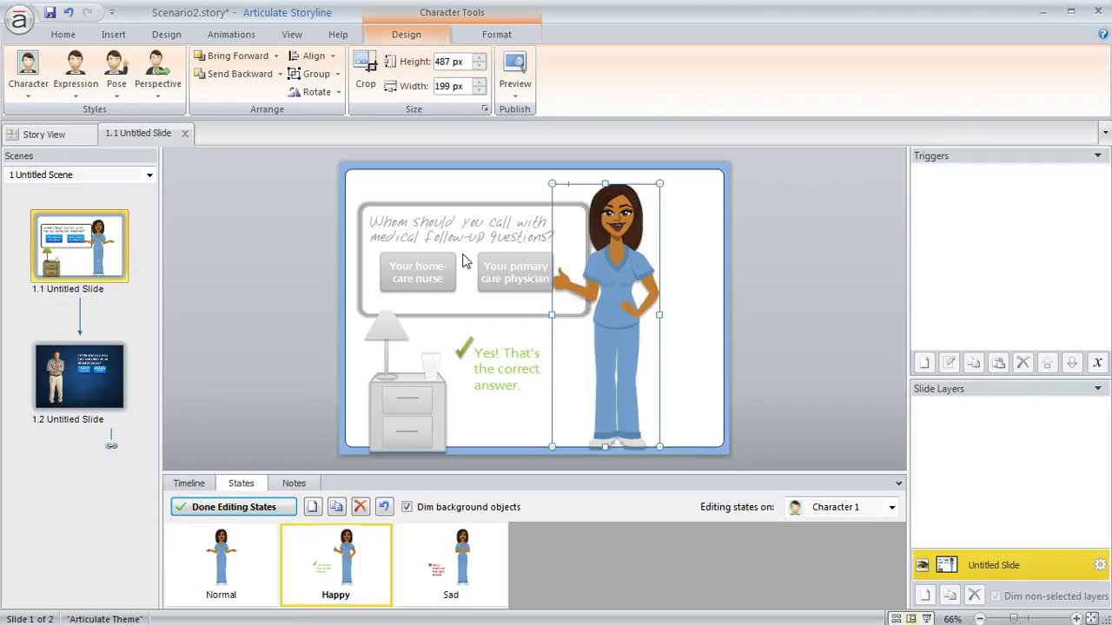
left_click(117, 84)
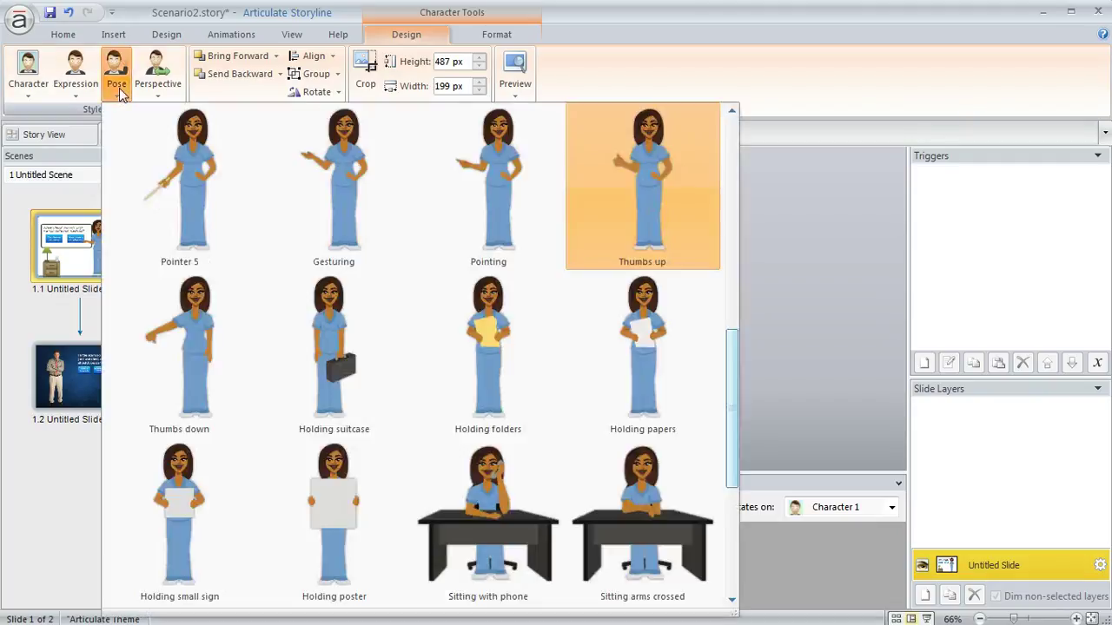
left_click(500, 168)
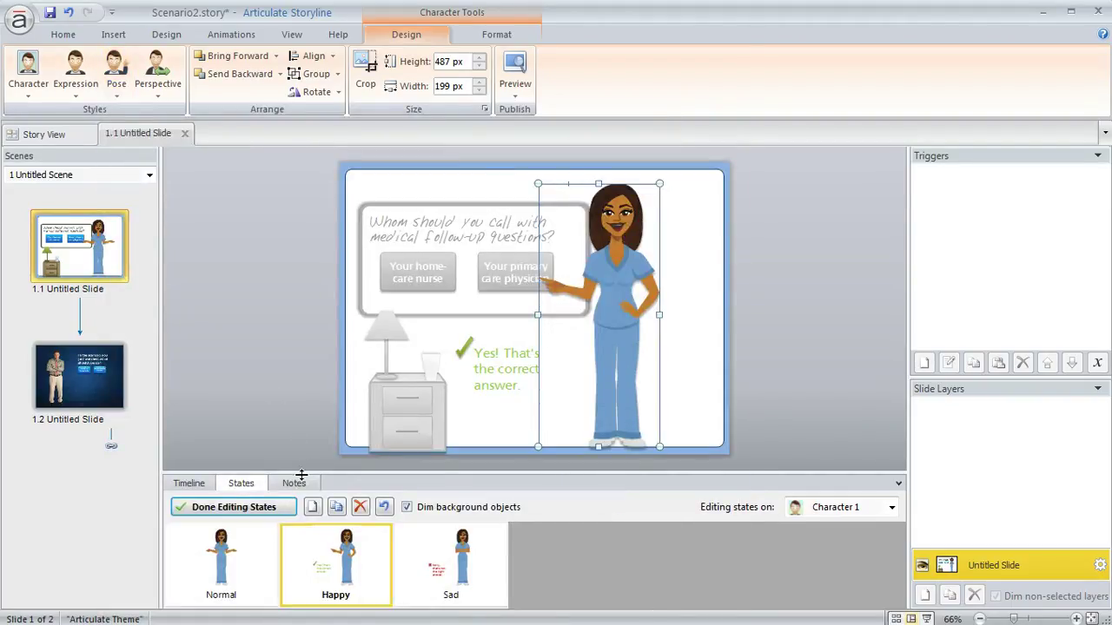
left_click(263, 511)
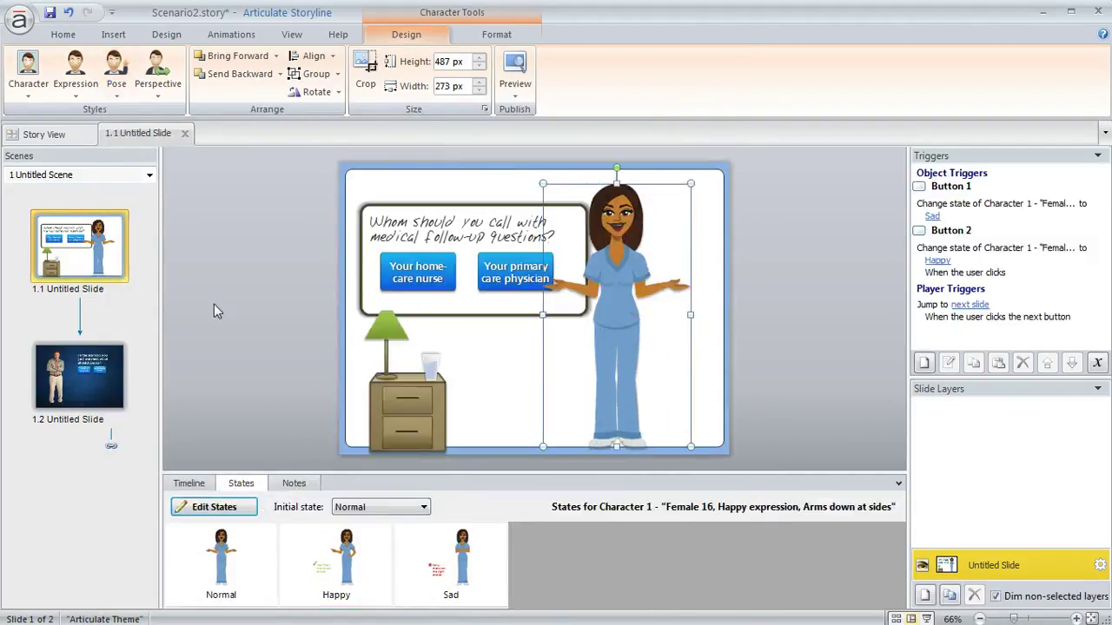
left_click(456, 540)
Preview slide 1.1, test the home-care nurse and primary care physician answers, and close the preview
left_click(518, 94)
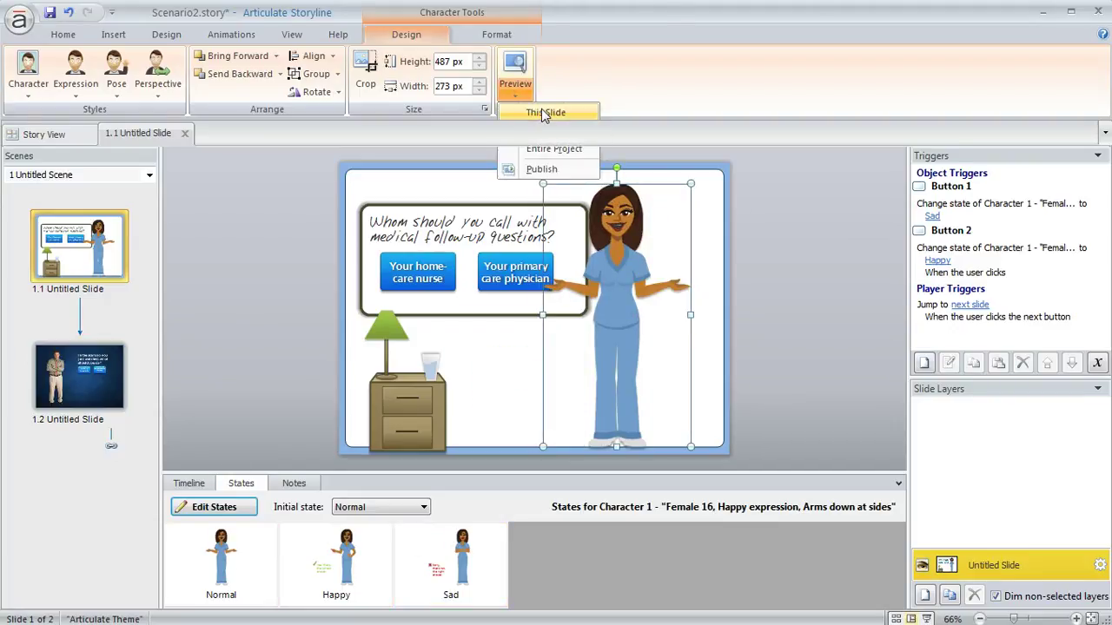
left_click(541, 110)
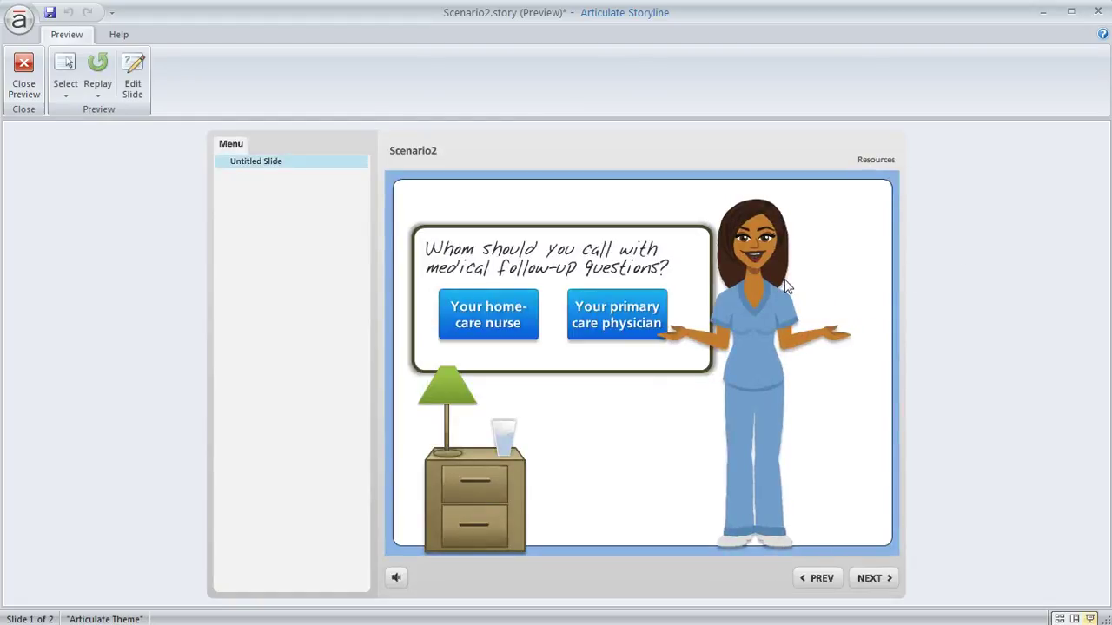
left_click(487, 335)
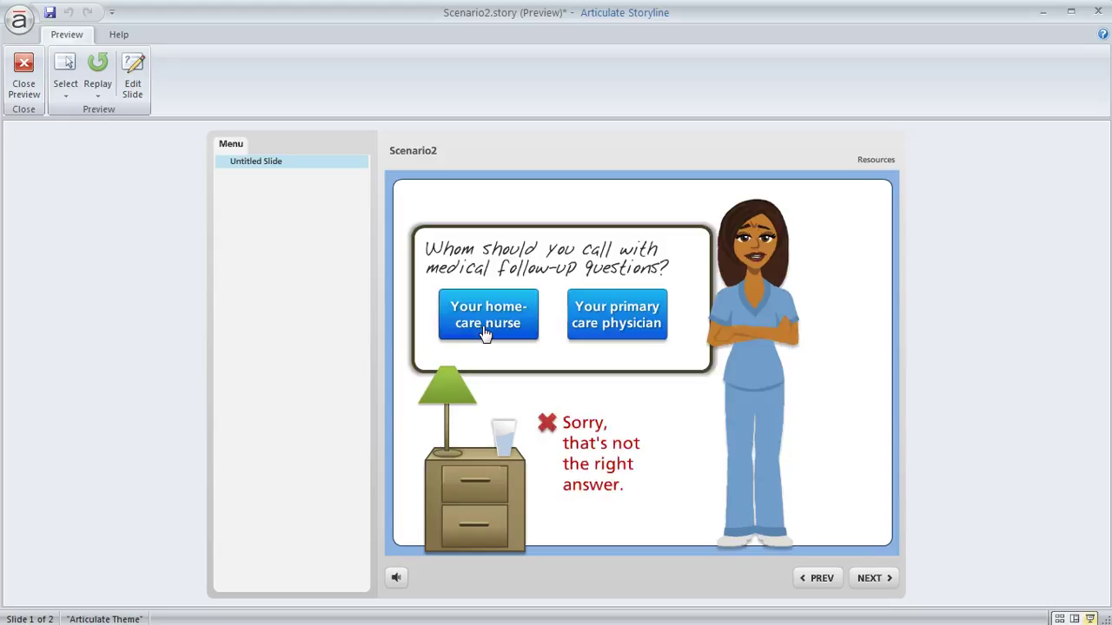
left_click(641, 324)
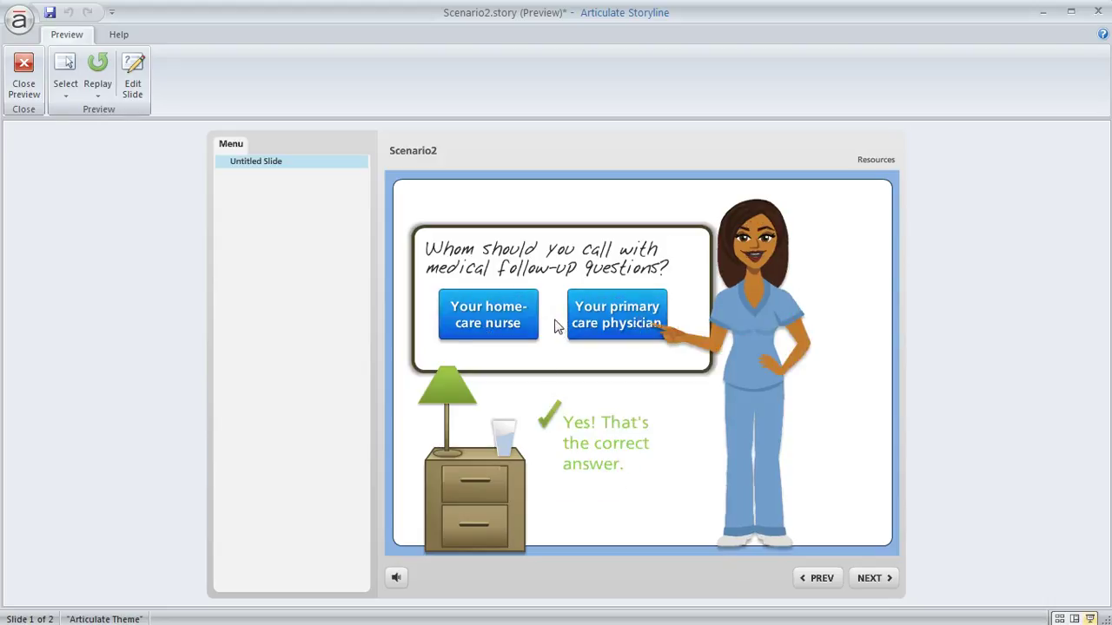
left_click(23, 64)
Change the photographic character on slide 1.2 to the full-body pose "Hands on hips, looking off to right, thinking"
left_click(87, 378)
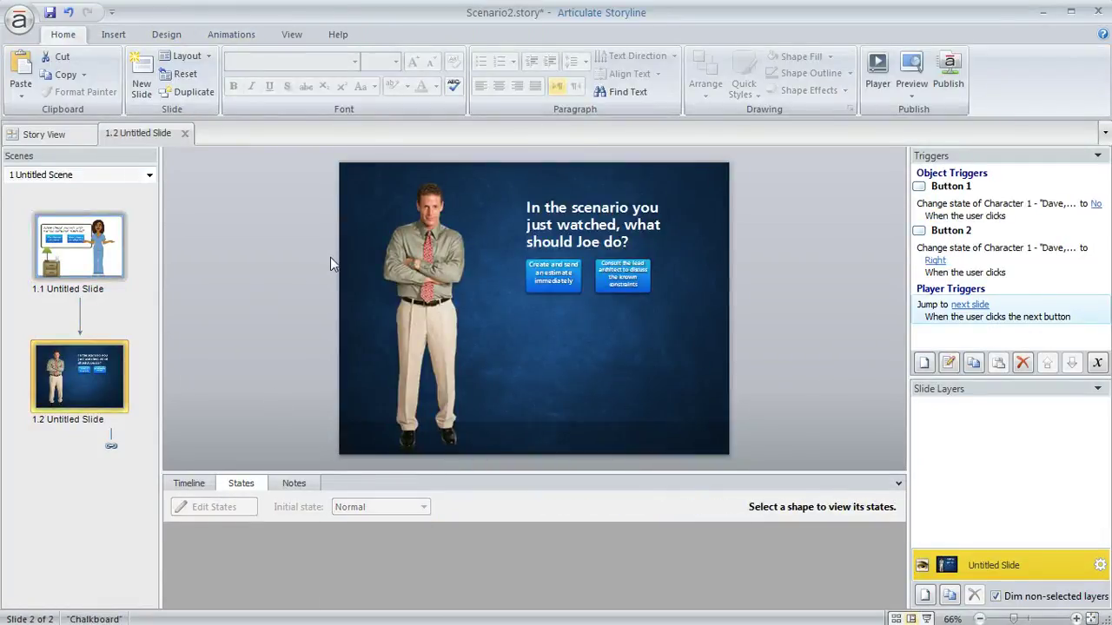
left_click(445, 247)
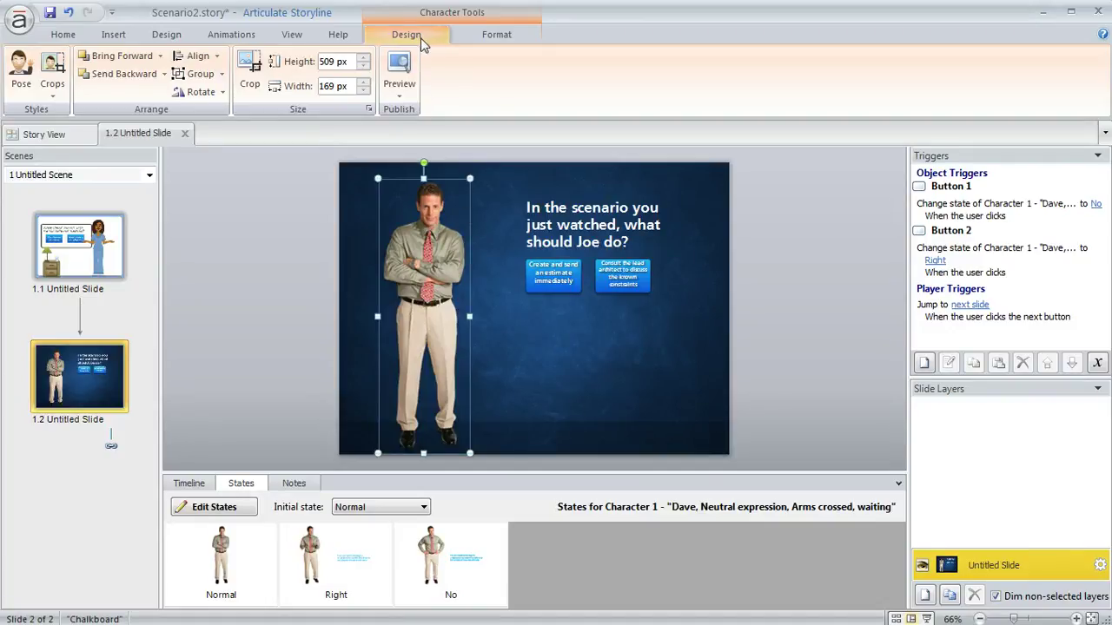
left_click(21, 69)
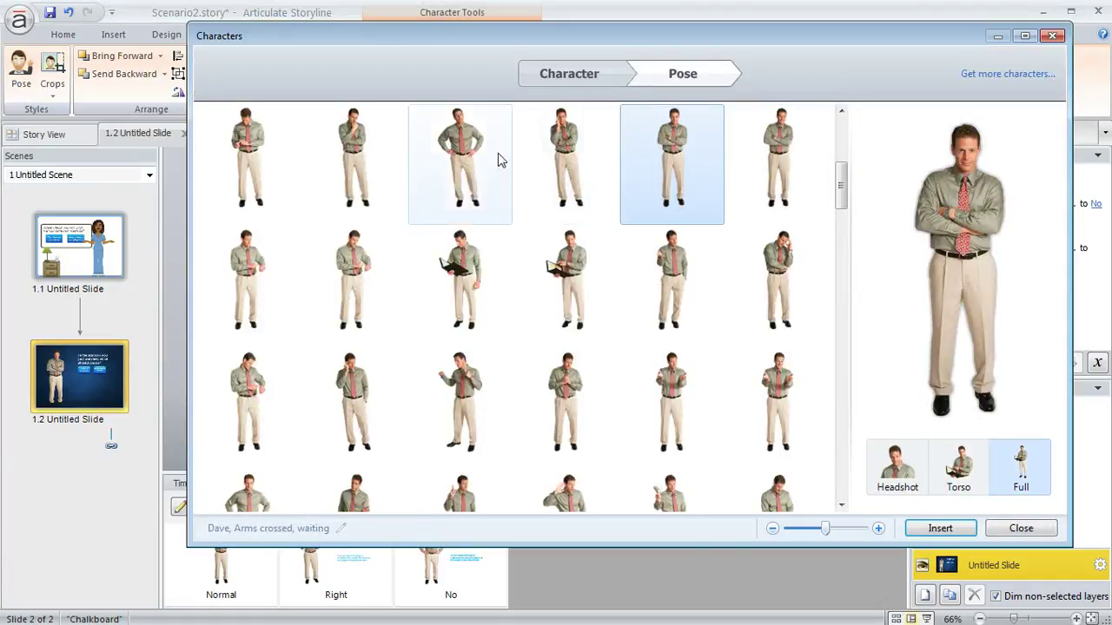
left_click(466, 141)
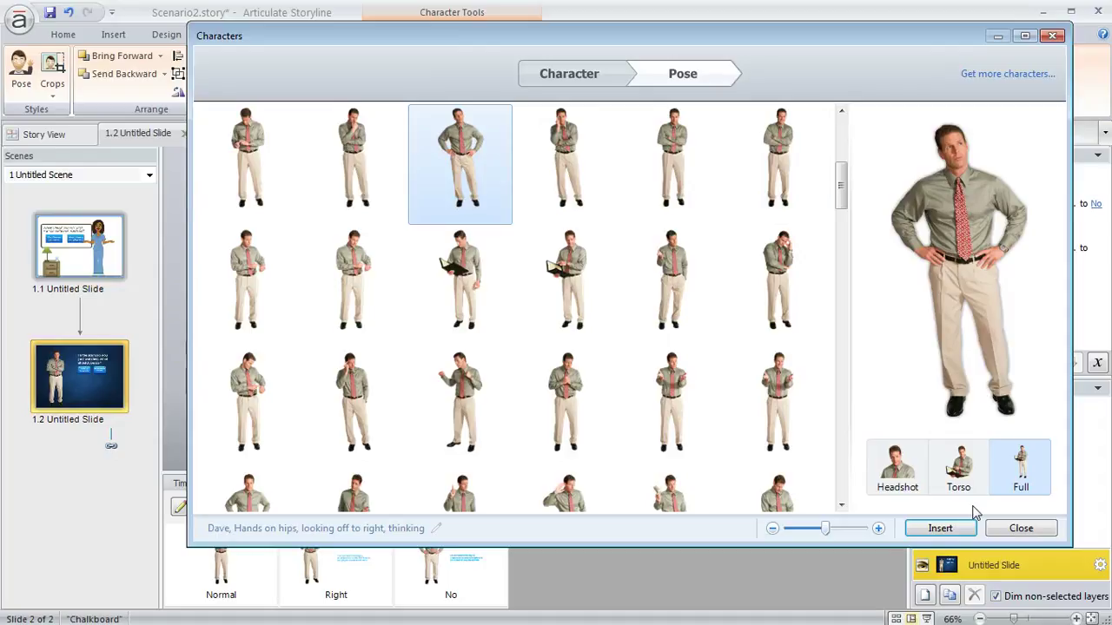
left_click(958, 532)
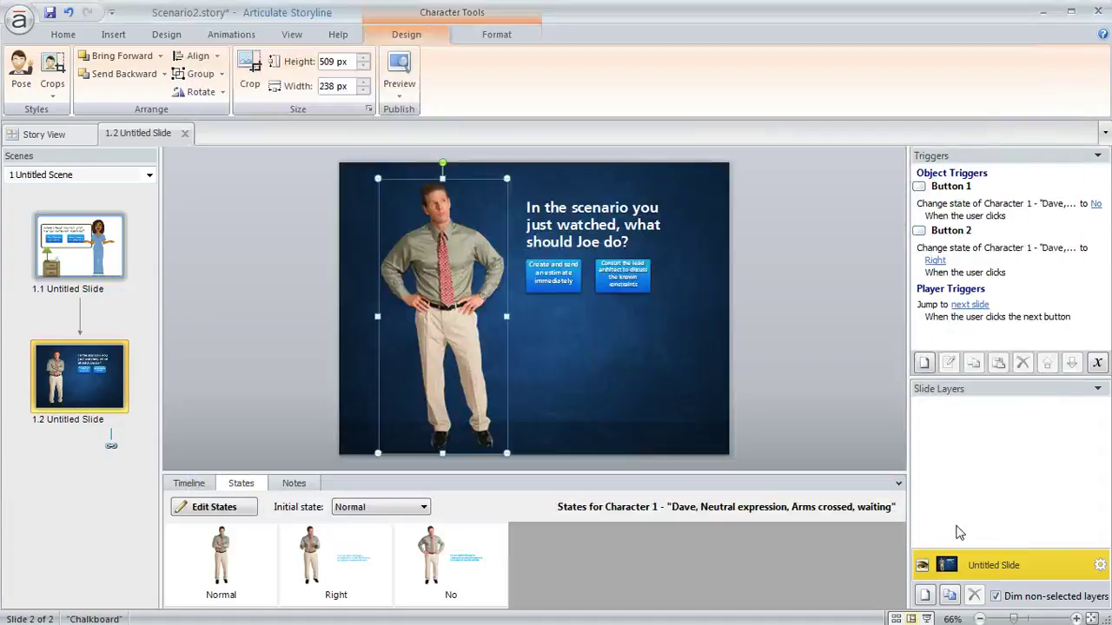
left_click(328, 573)
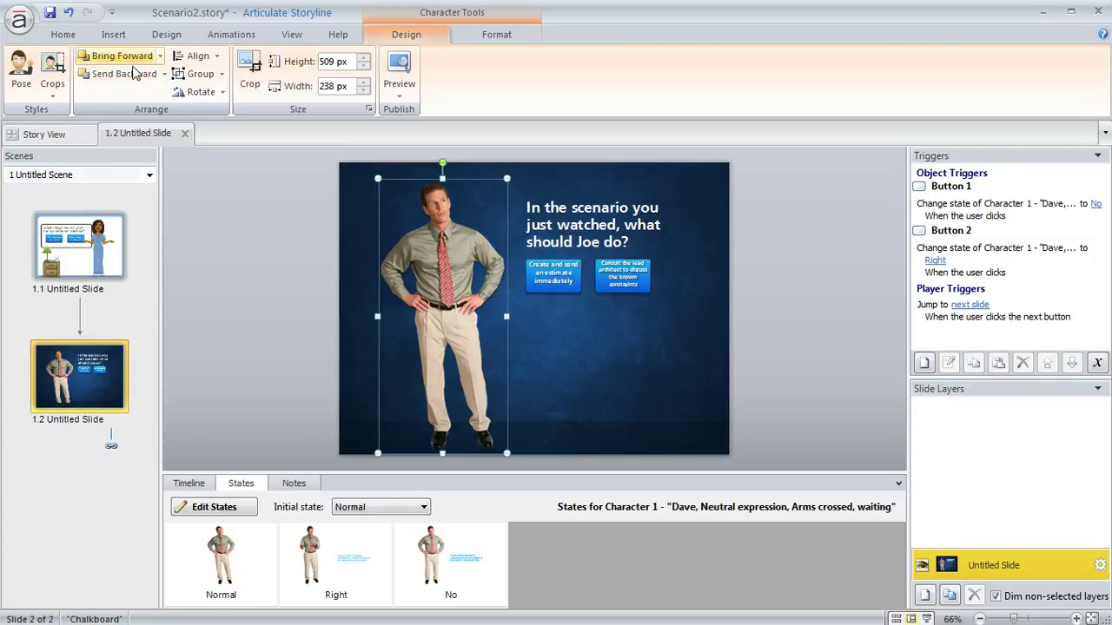
Examine the photographic character's stacking order in the timeline and its arrangement, alignment, grouping and picture formatting options
left_click(166, 75)
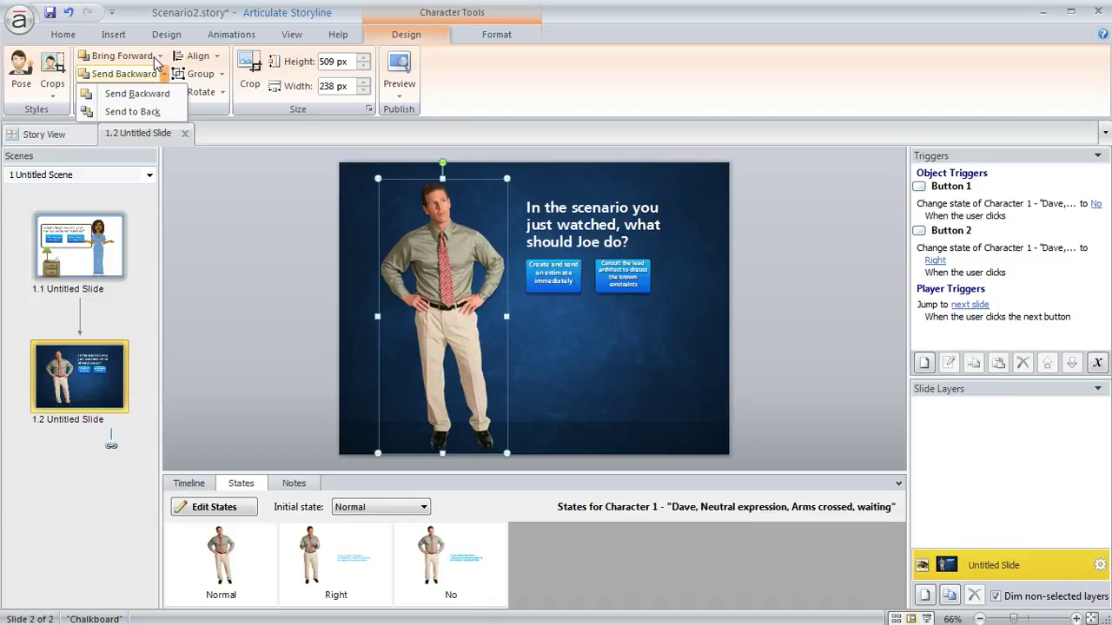
left_click(193, 485)
left_click(193, 484)
mouse_move(337, 562)
left_mouse_down()
mouse_move(335, 521)
mouse_move(326, 564)
left_mouse_up()
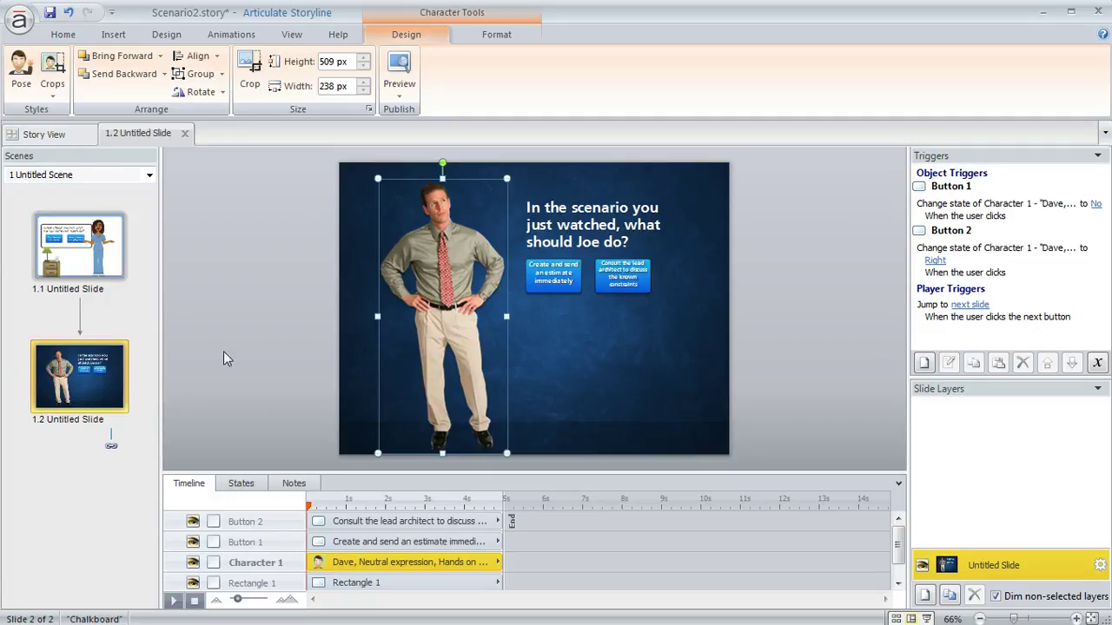
left_click(219, 56)
left_click(218, 57)
left_click(224, 76)
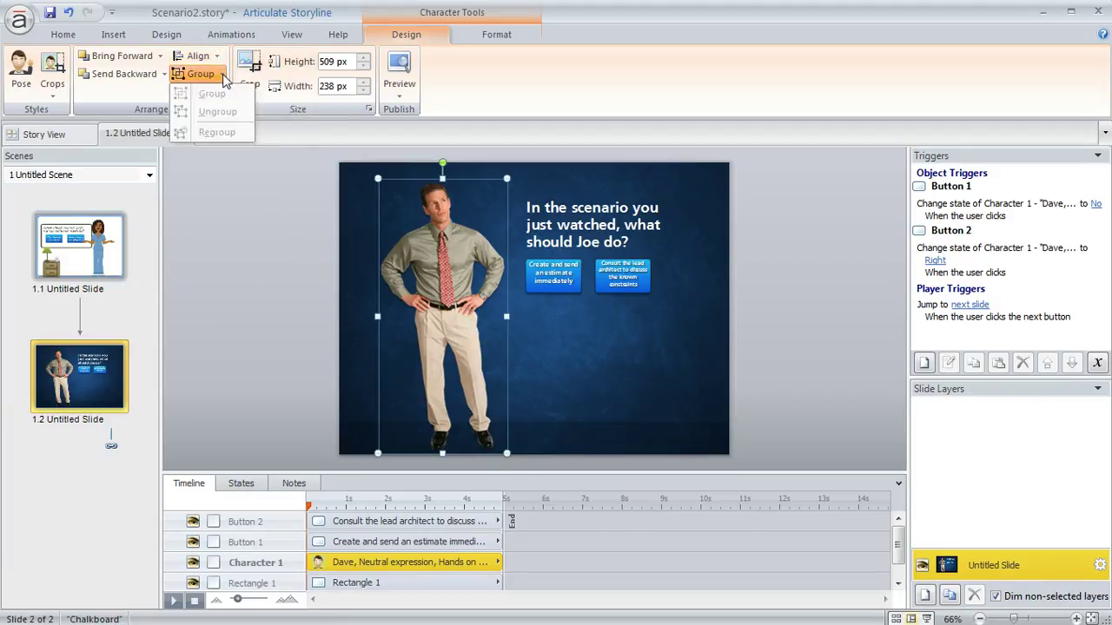
left_click(224, 76)
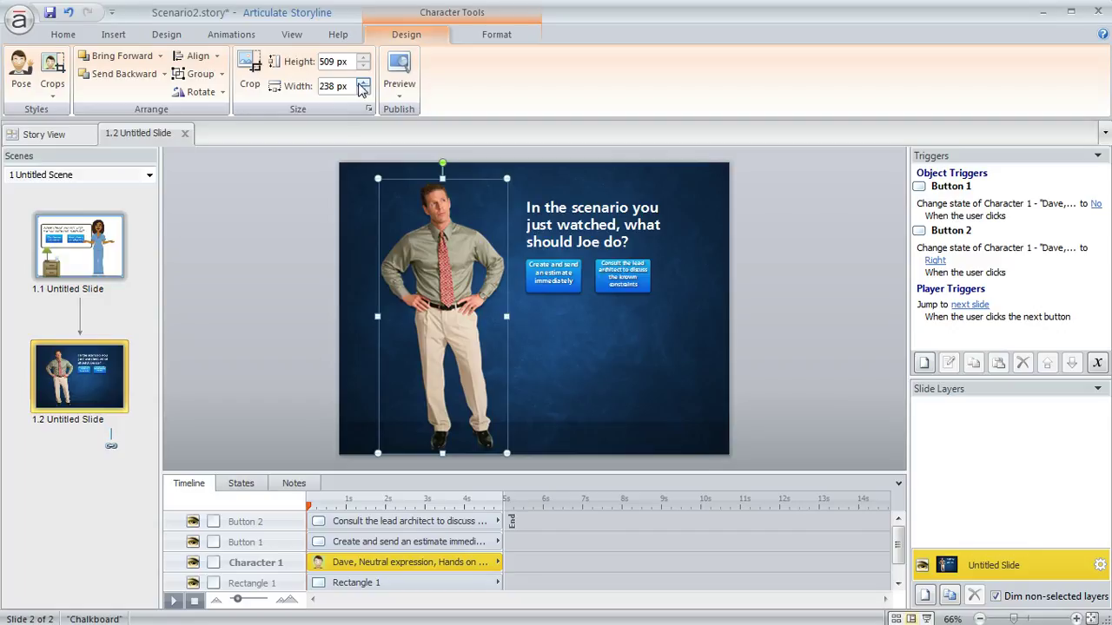
left_click(497, 38)
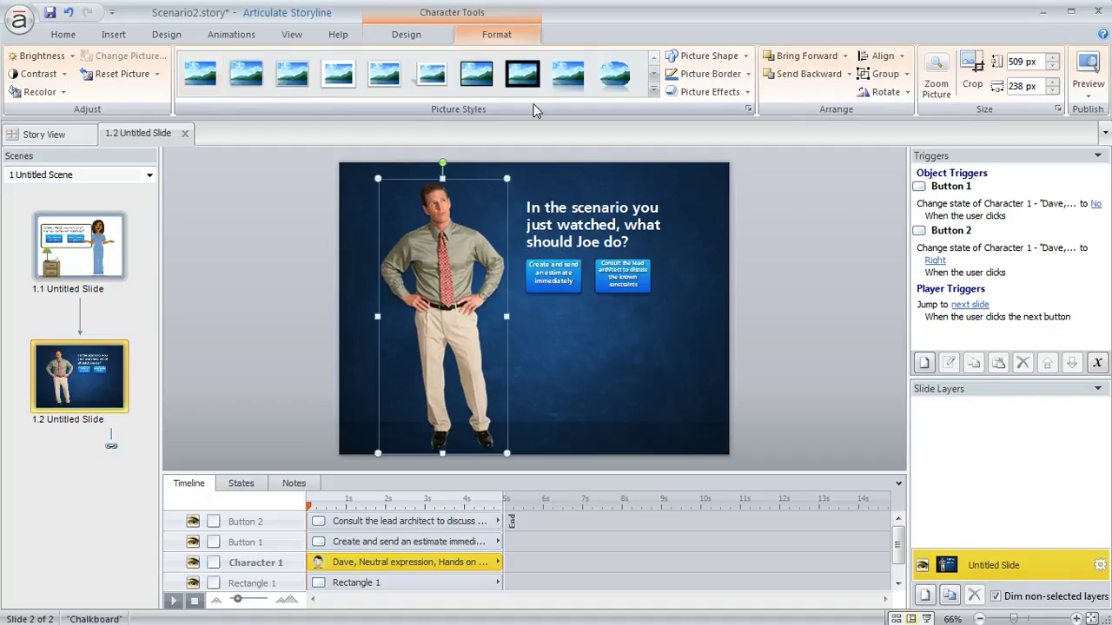